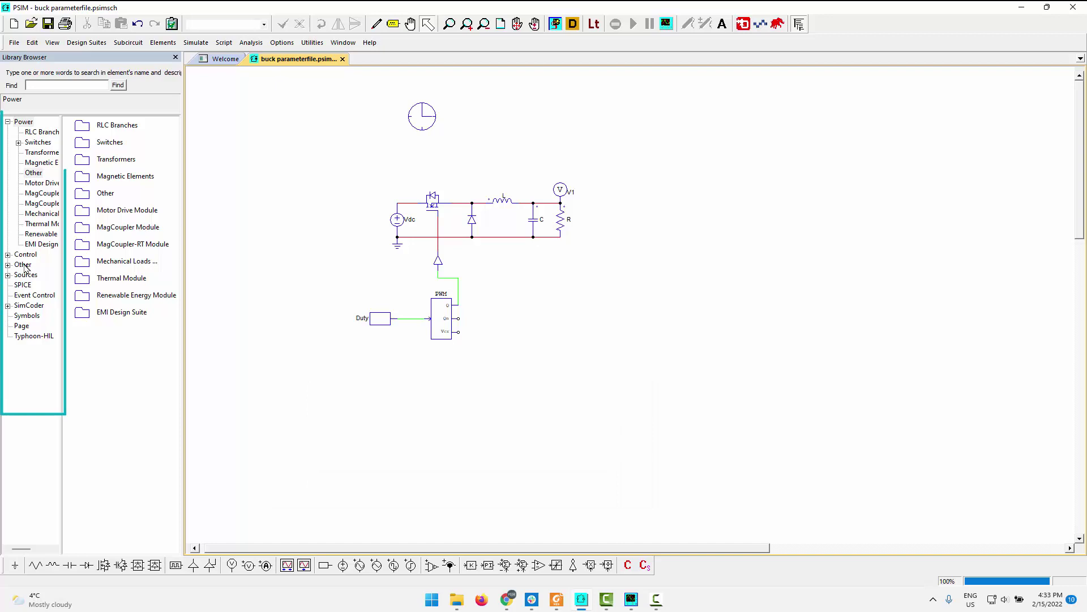
# Place a Parameter File element from the Other library category just left of the Vdc source.
pyautogui.doubleClick(24, 267)
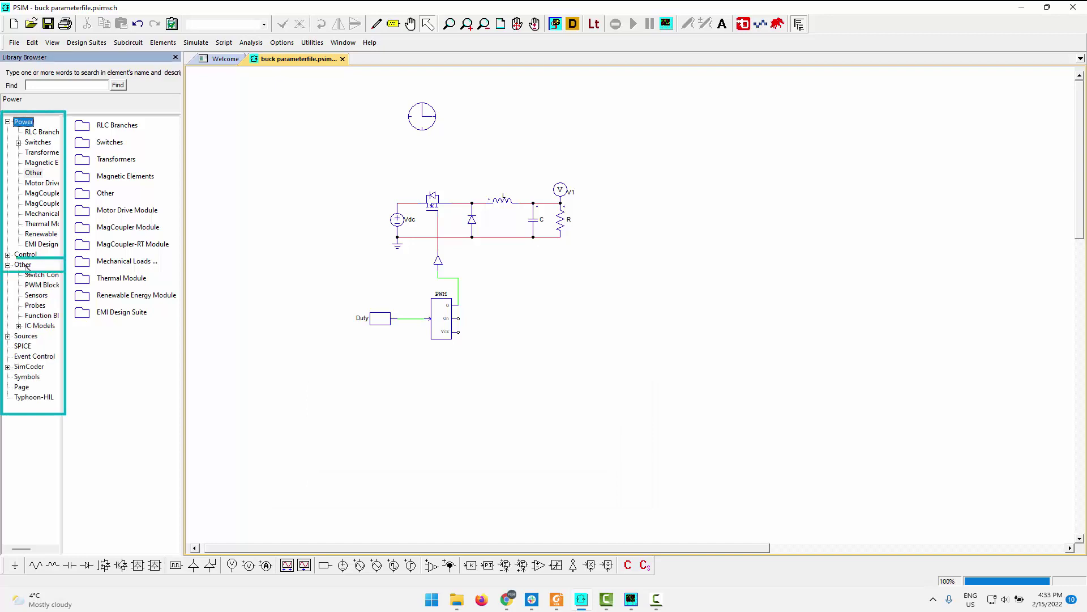
pyautogui.click(23, 264)
pyautogui.click(111, 327)
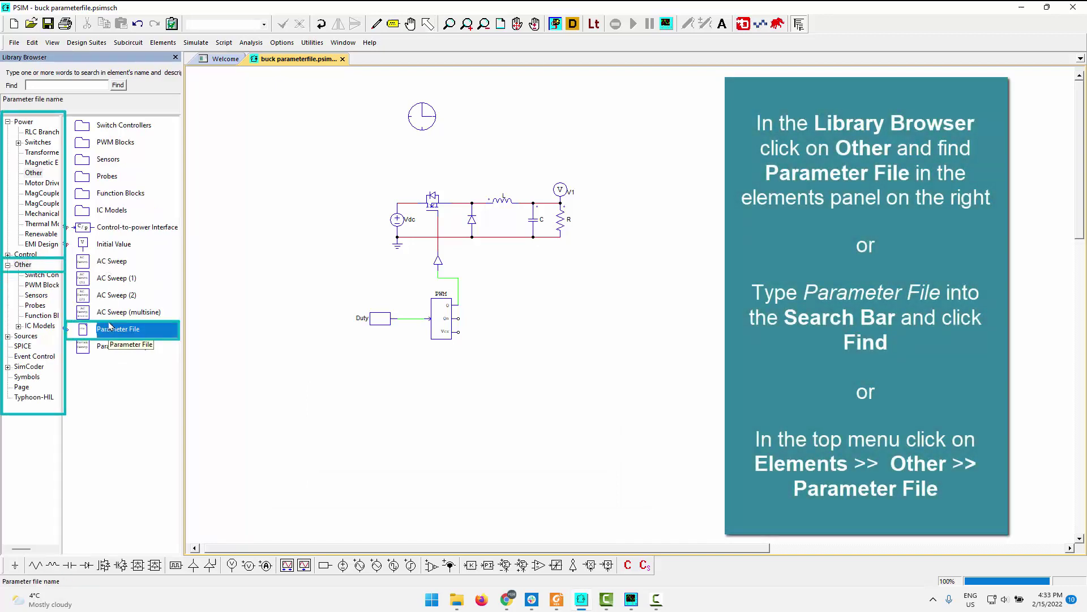
pyautogui.click(369, 200)
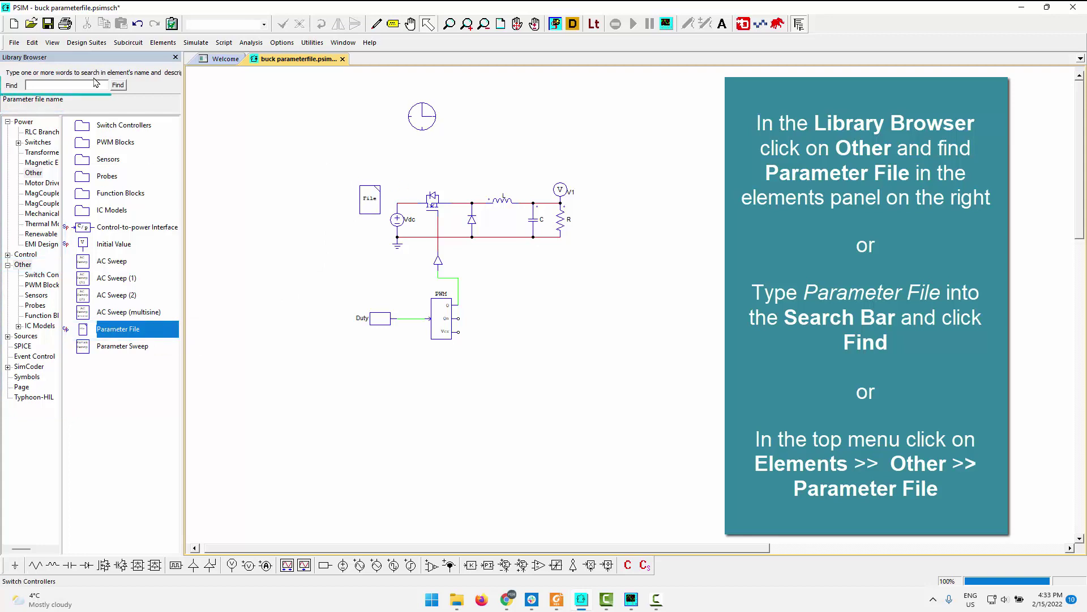
pyautogui.click(95, 84)
pyautogui.write('para')
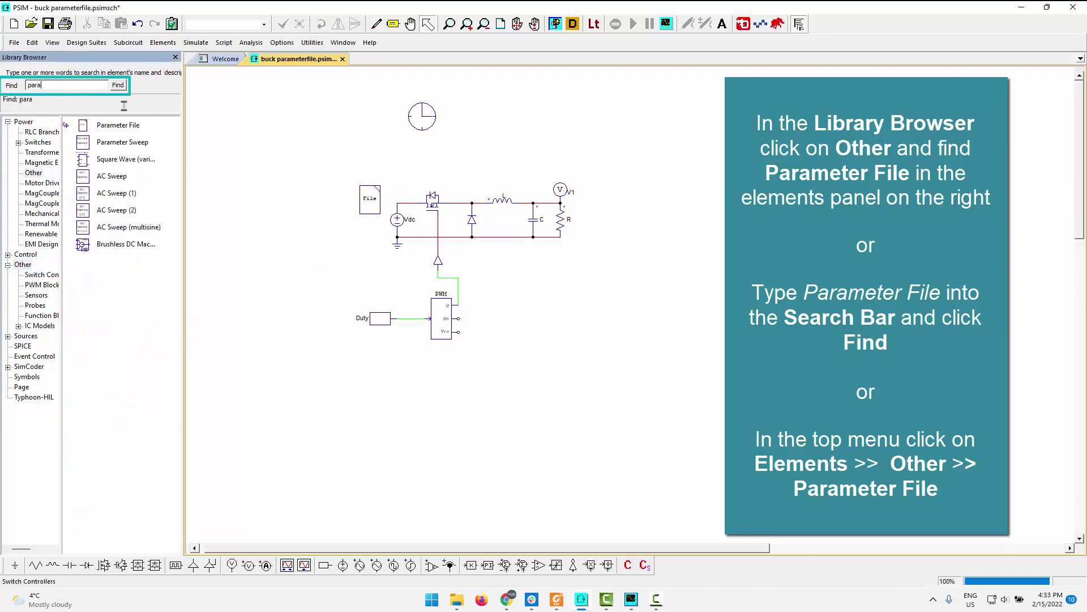
pyautogui.write('m')
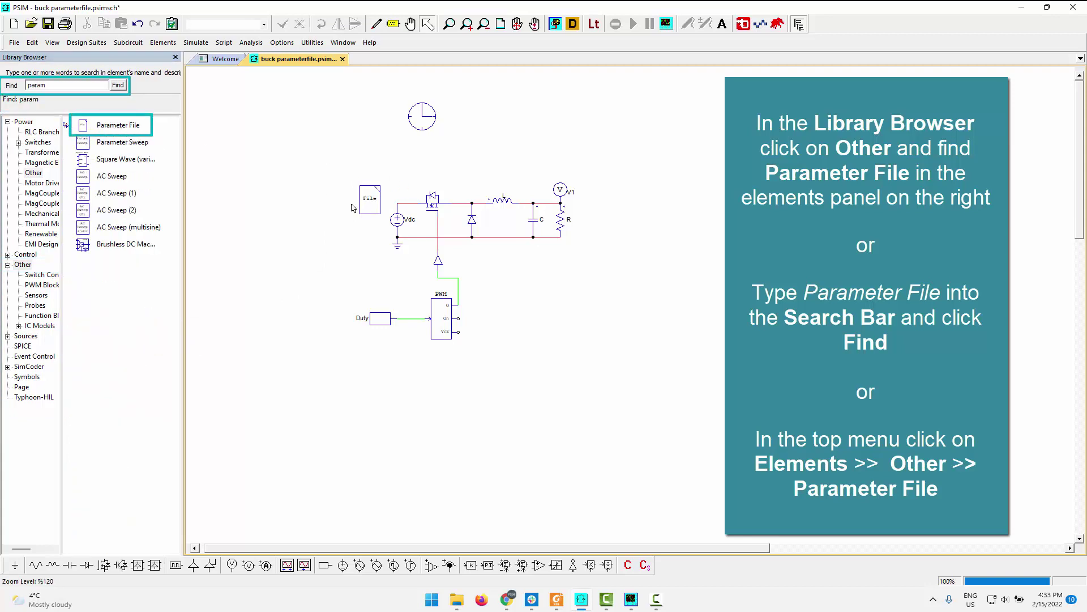
pyautogui.click(366, 203)
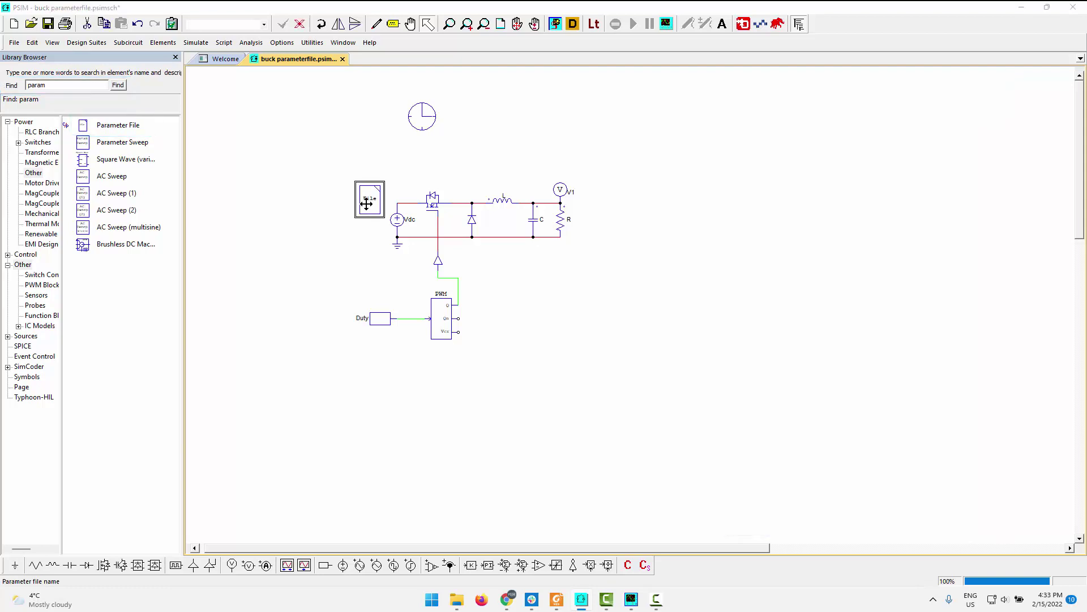
# Open the FILE4 editor, save it as parameters-4.txt, and move it beside the circuit.
pyautogui.doubleClick(367, 202)
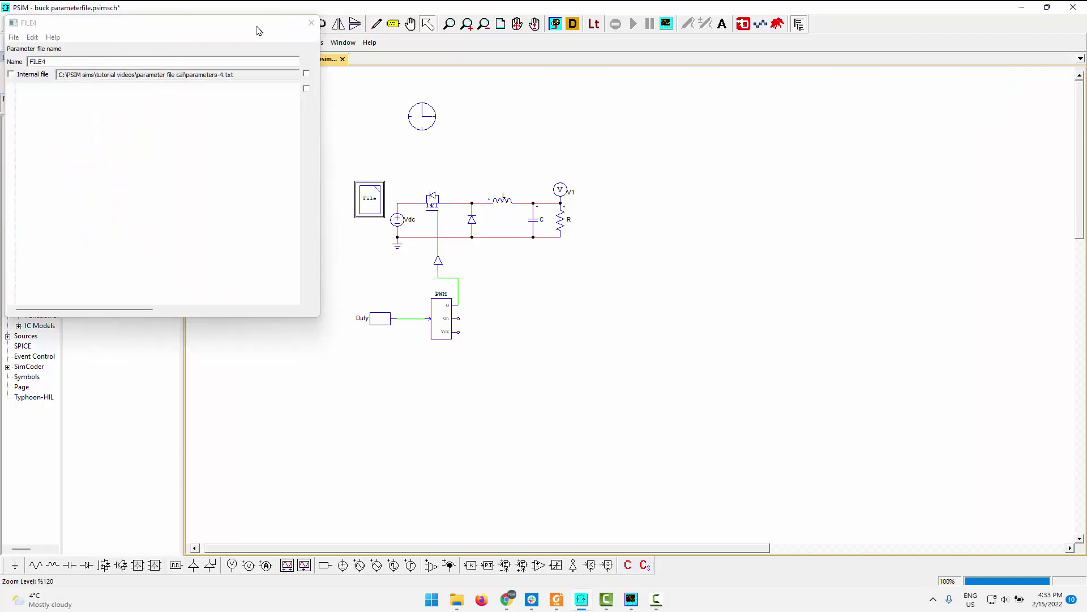
pyautogui.moveTo(256, 30); pyautogui.dragTo(509, 65)
pyautogui.click(265, 71)
pyautogui.click(312, 108)
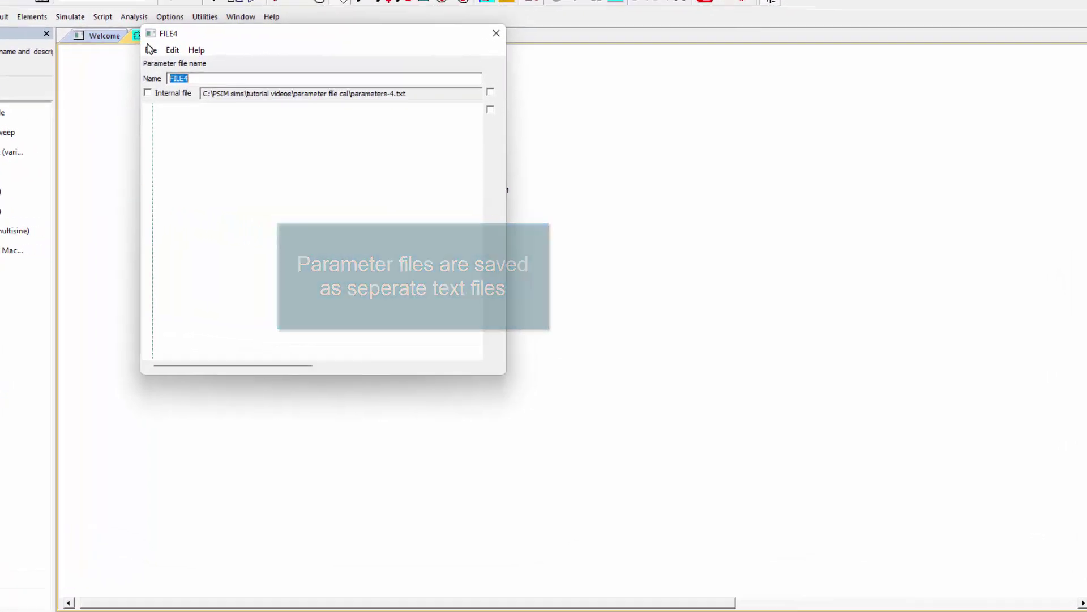
pyautogui.click(296, 103)
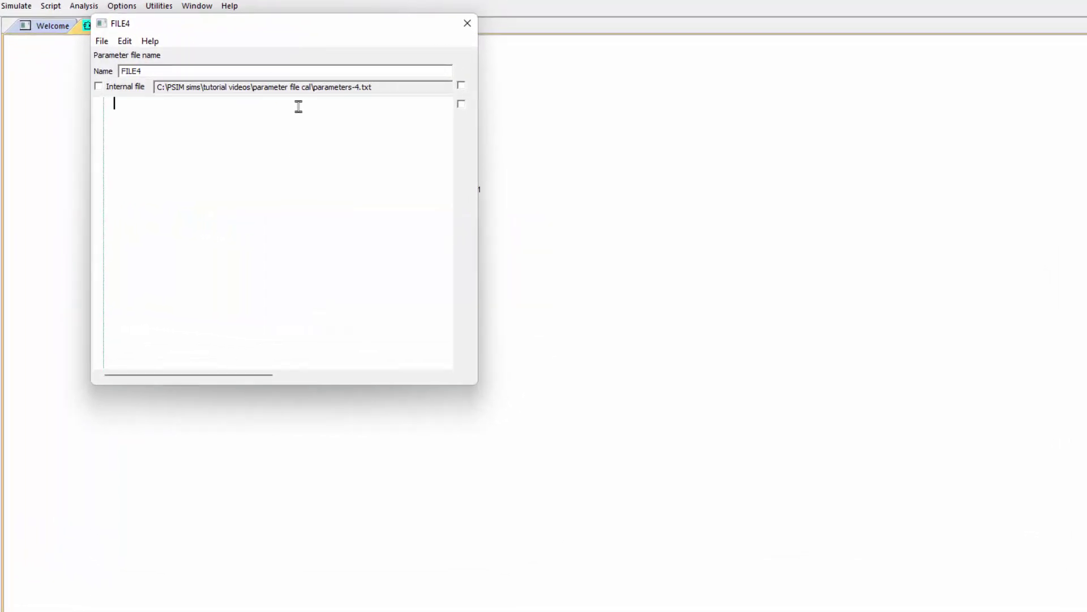
pyautogui.moveTo(281, 34); pyautogui.dragTo(697, 120)
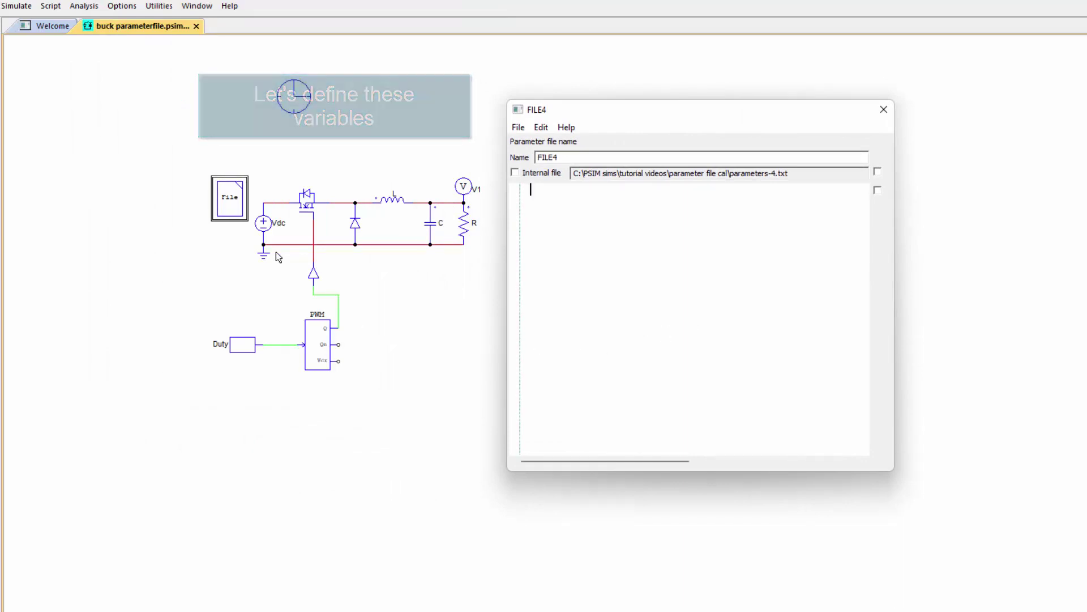
# Inspect the Vdc, L, C, R and Duty component dialogs to see their variable names.
pyautogui.doubleClick(267, 238)
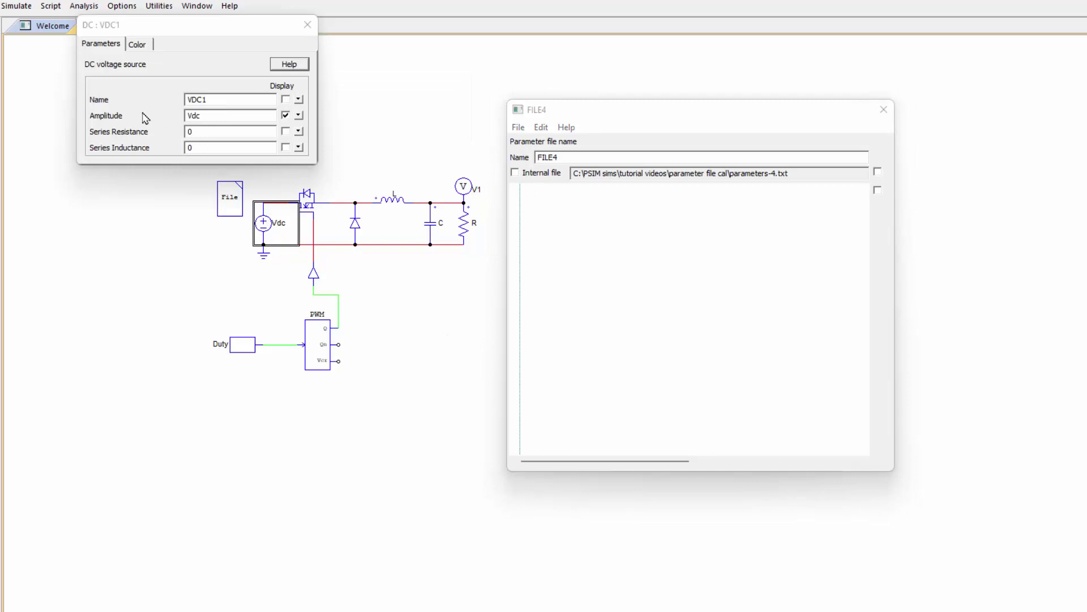
pyautogui.doubleClick(406, 201)
pyautogui.doubleClick(433, 224)
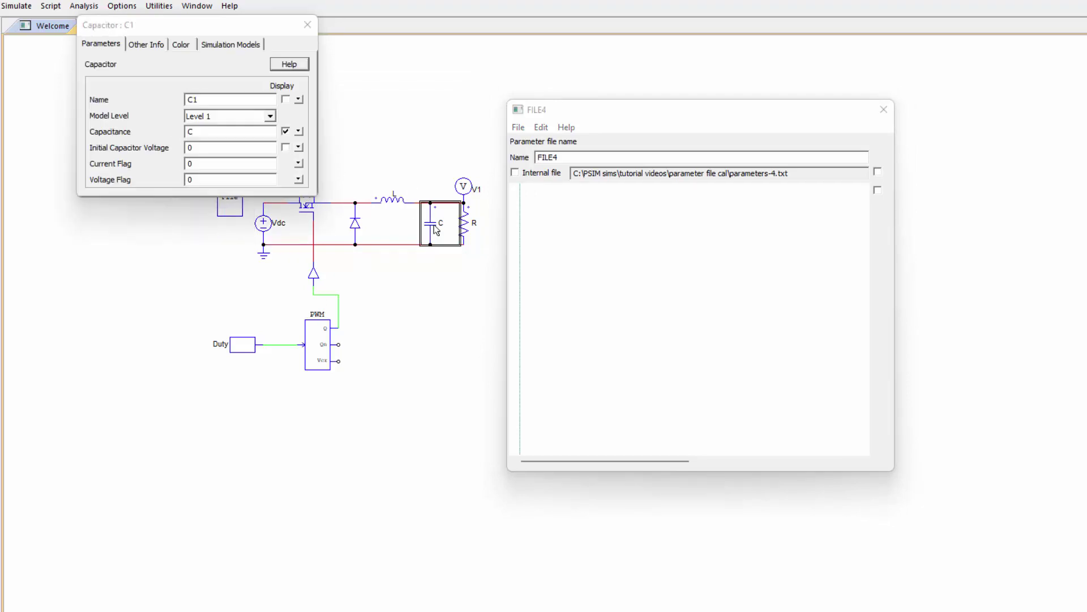
pyautogui.doubleClick(469, 233)
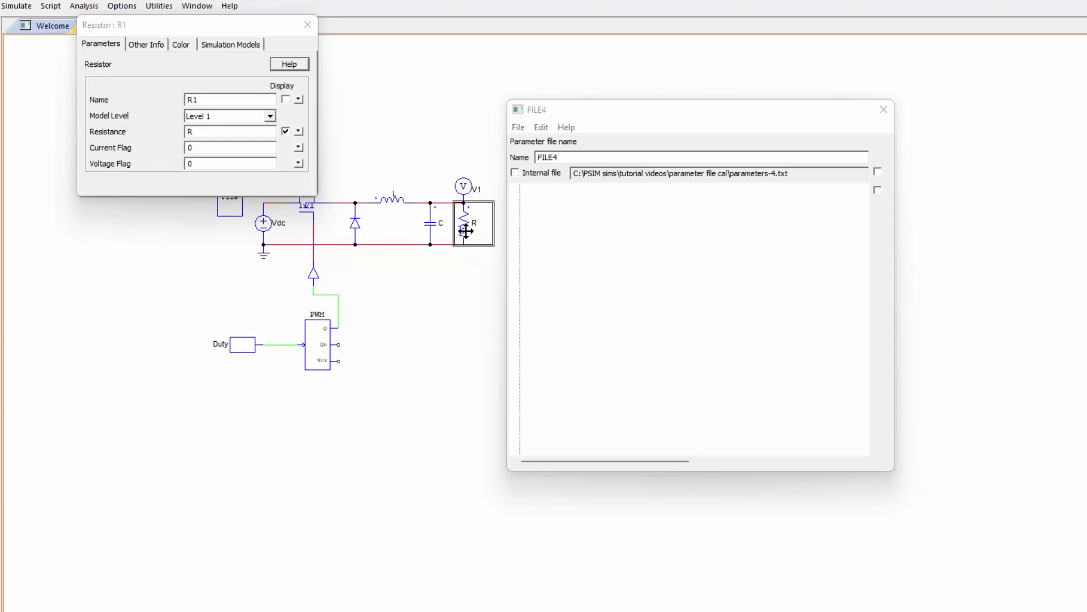
pyautogui.doubleClick(252, 355)
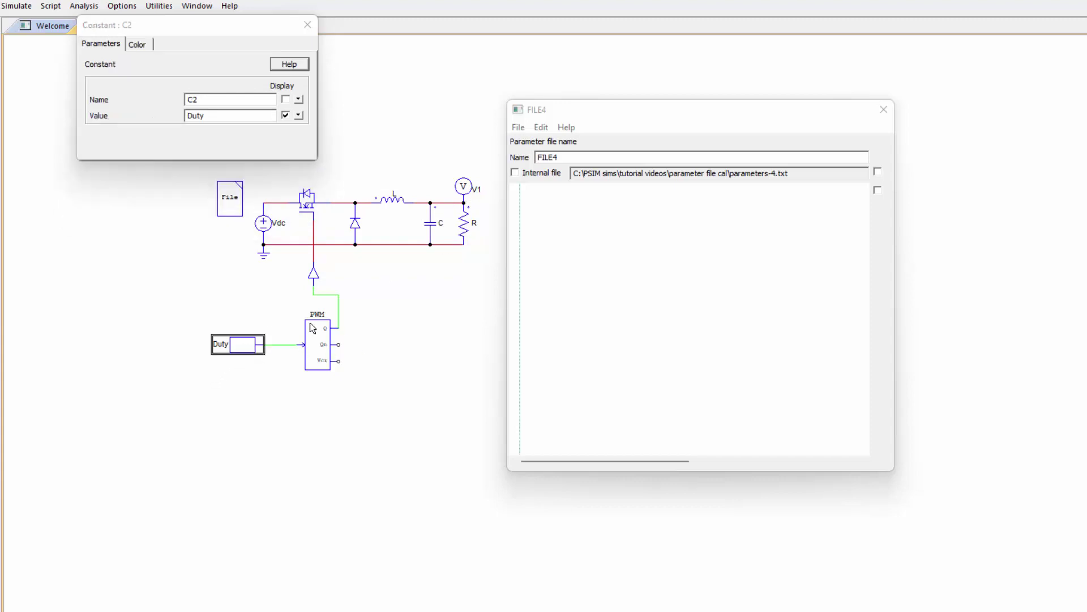
# Type Vdc = 100, L = 250u, C = 50u, Vout = 25 and Duty = 25 into FILE4.
pyautogui.click(601, 215)
pyautogui.write('V')
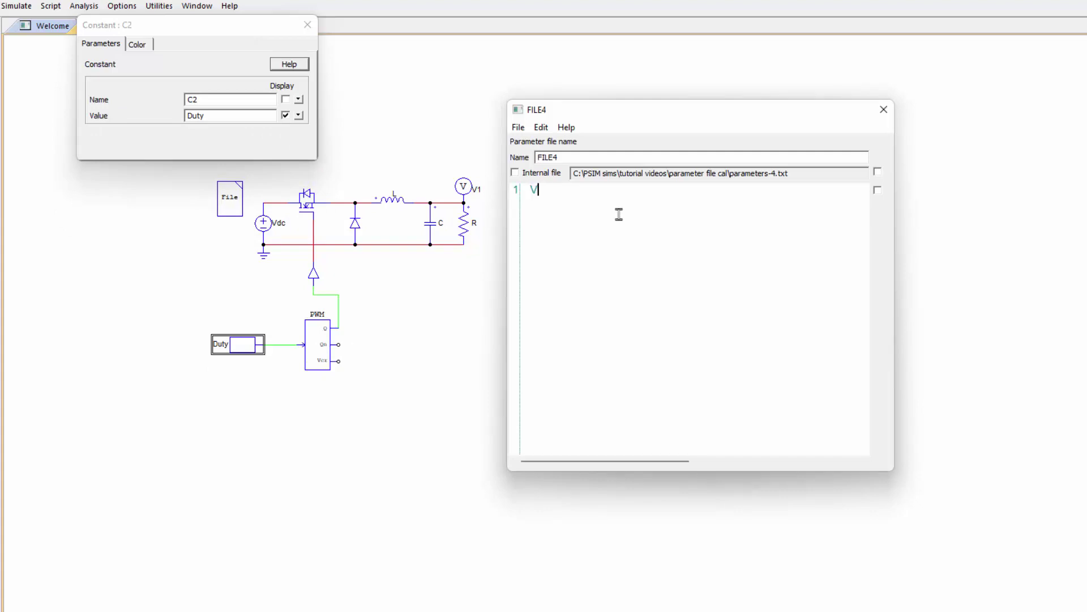
pyautogui.write('dc = 100 L = ')
pyautogui.write('250u')
pyautogui.press('Return')
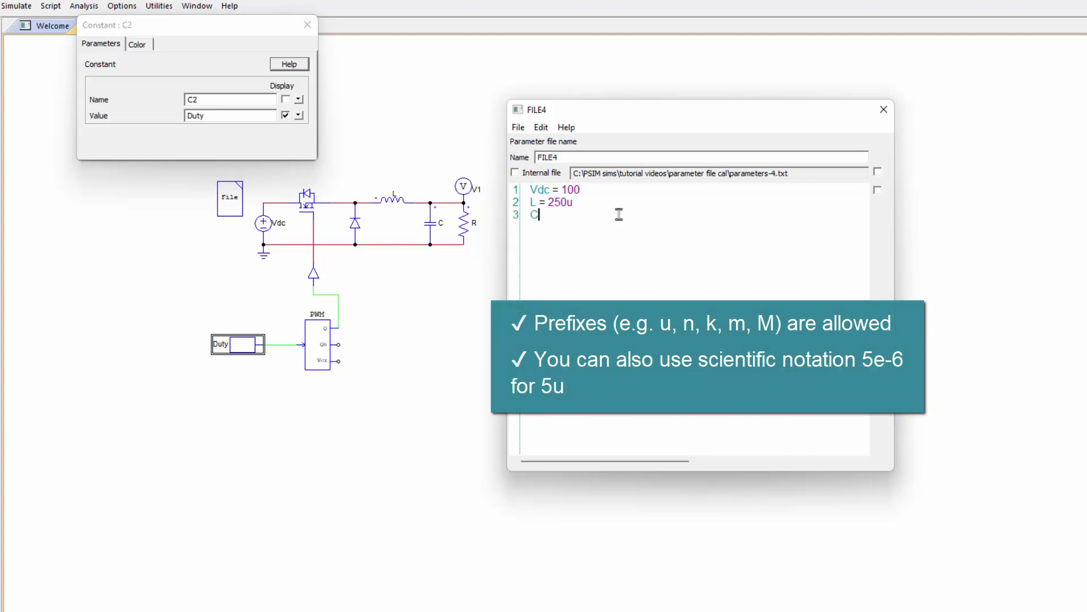
pyautogui.write('C = 50u')
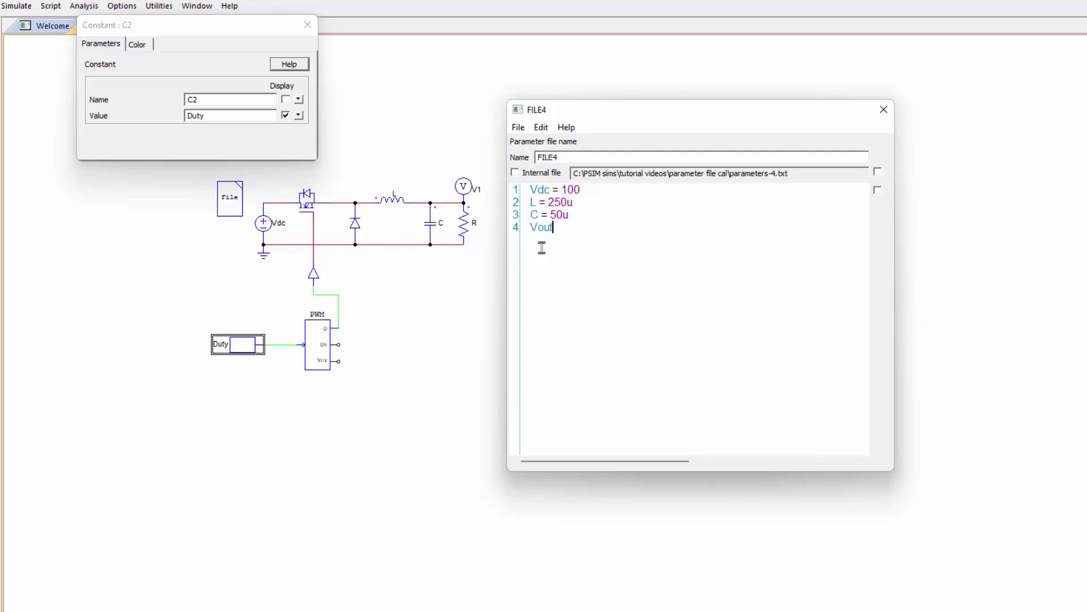
pyautogui.write('= 25Duty = 25')
# Change Duty to Vout/Vdc, add power = 100, and set R = Vout*Vout/power.
pyautogui.press('BackSpace')
pyautogui.press('BackSpace')
pyautogui.write('Vout')
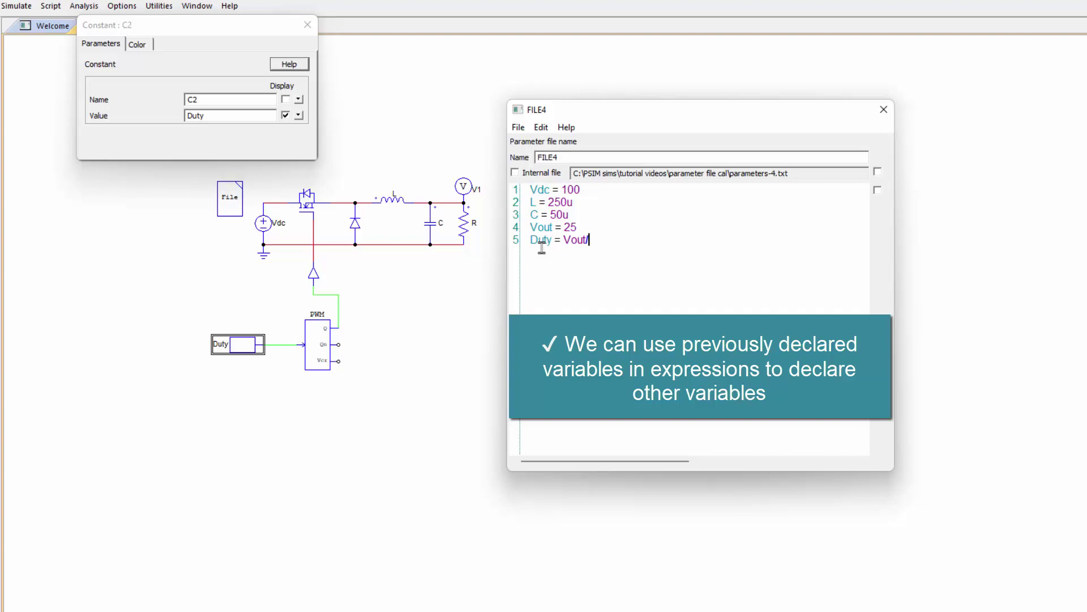
pyautogui.write('/Vdc')
pyautogui.write('ower ')
pyautogui.write('= 500')
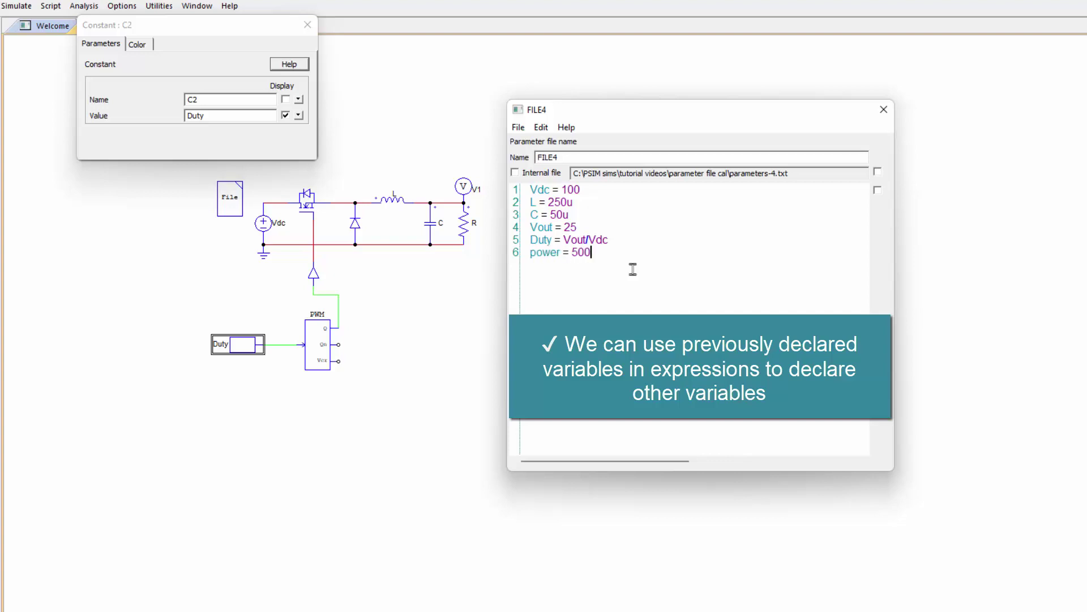
pyautogui.press('BackSpace')
pyautogui.press('BackSpace')
pyautogui.write('100')
pyautogui.write('Vou')
pyautogui.write('t*Vout/powe')
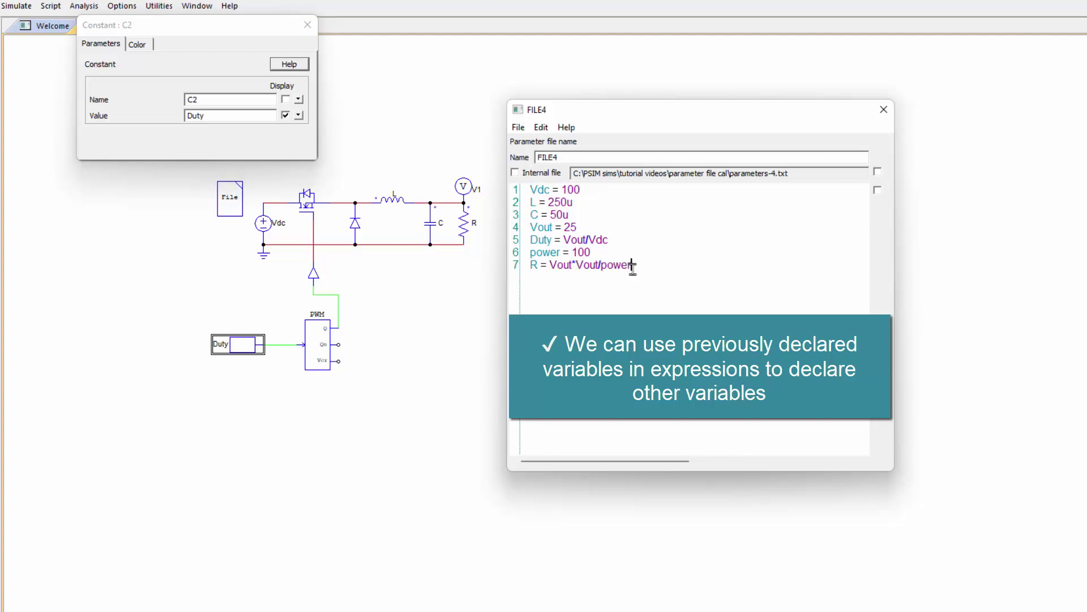
pyautogui.write('r')
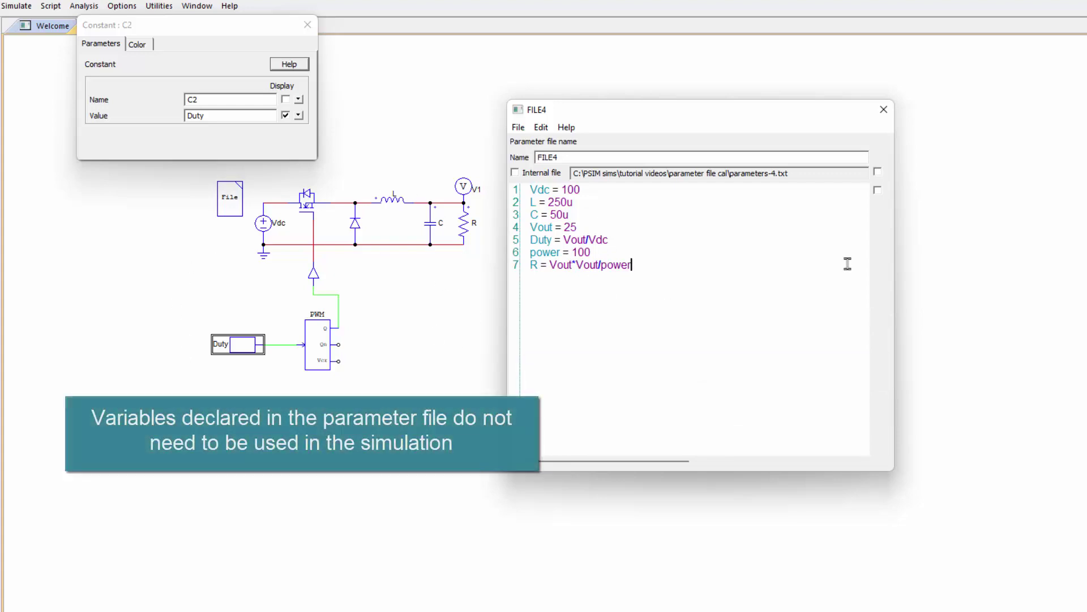
# Start a new line 8 reading testvar = Duty, correcting typos along the way.
pyautogui.press('Return')
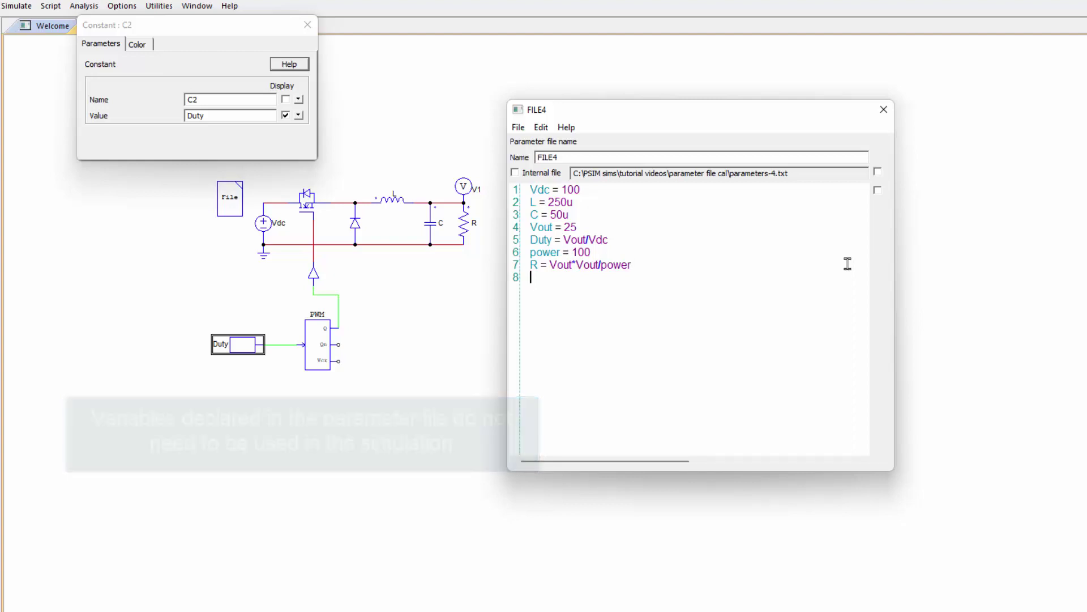
pyautogui.write('Duty')
pyautogui.press('BackSpace')
pyautogui.press('BackSpace')
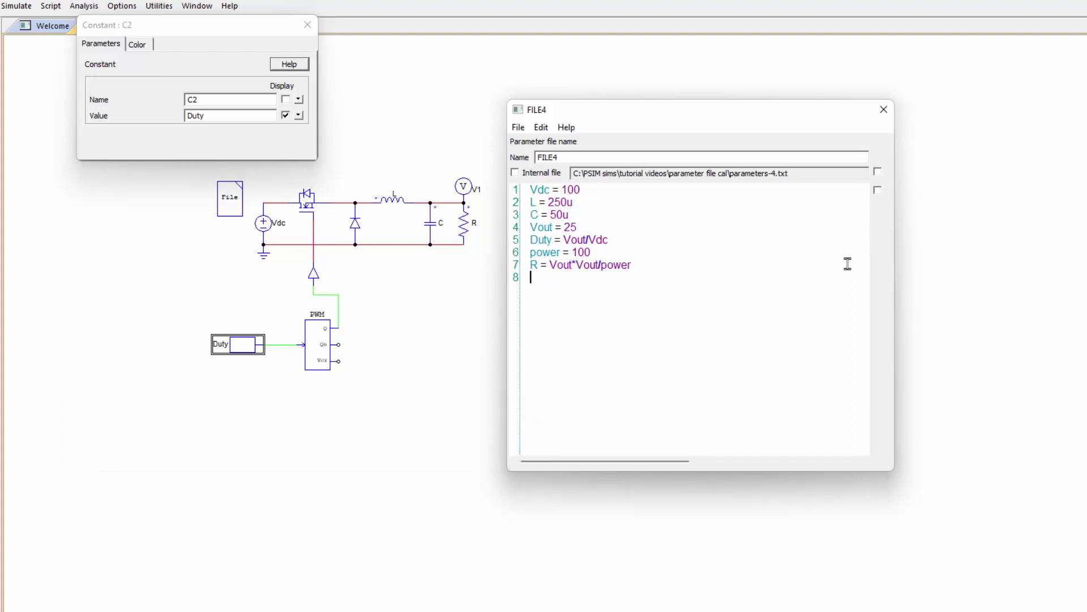
pyautogui.write('D')
pyautogui.press('BackSpace')
pyautogui.write('testvar = Duty+L')
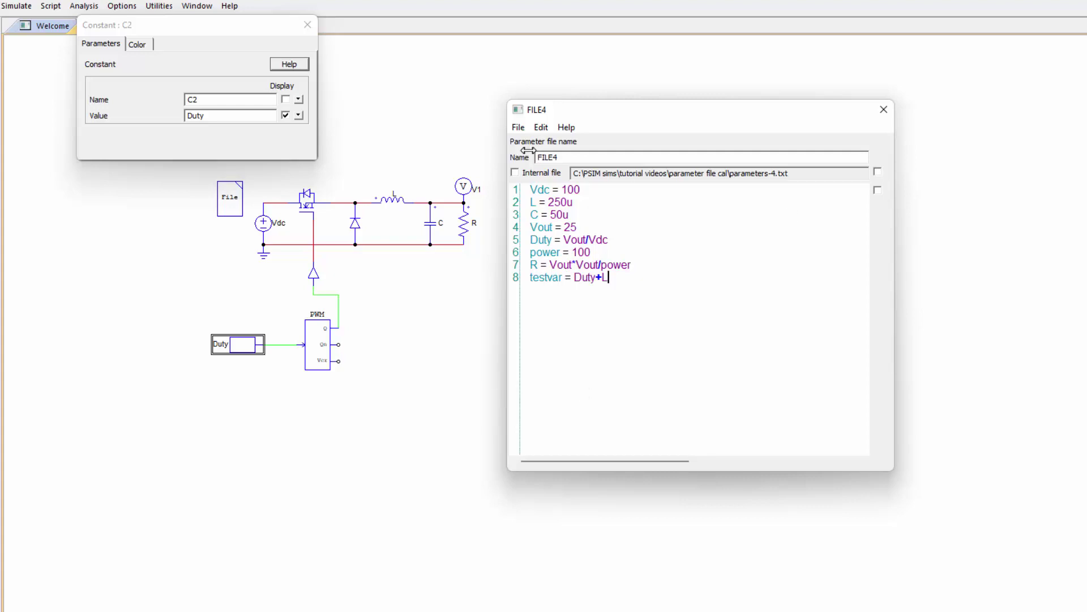
# Show all evaluated values, append +.1 to testvar, and re-evaluate to confirm 0.3502.
pyautogui.click(545, 131)
pyautogui.click(578, 158)
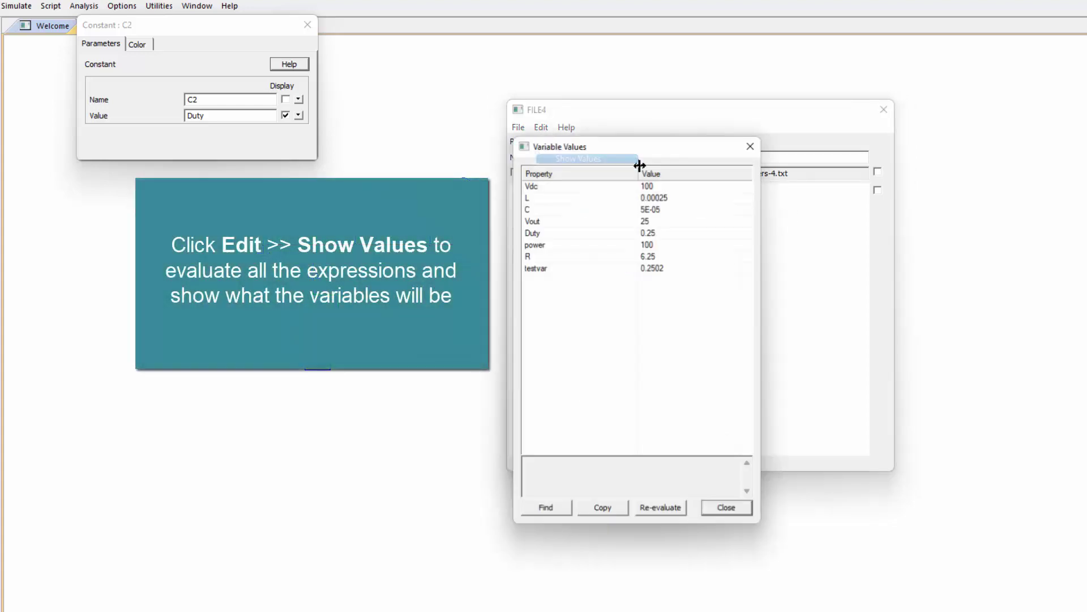
pyautogui.moveTo(816, 137); pyautogui.dragTo(782, 178)
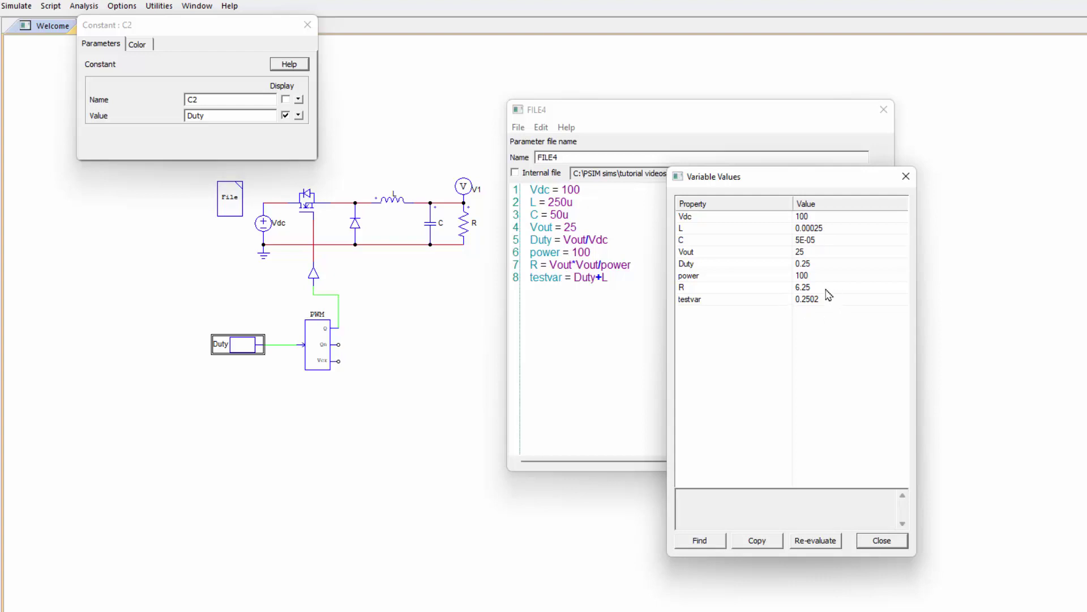
pyautogui.click(598, 307)
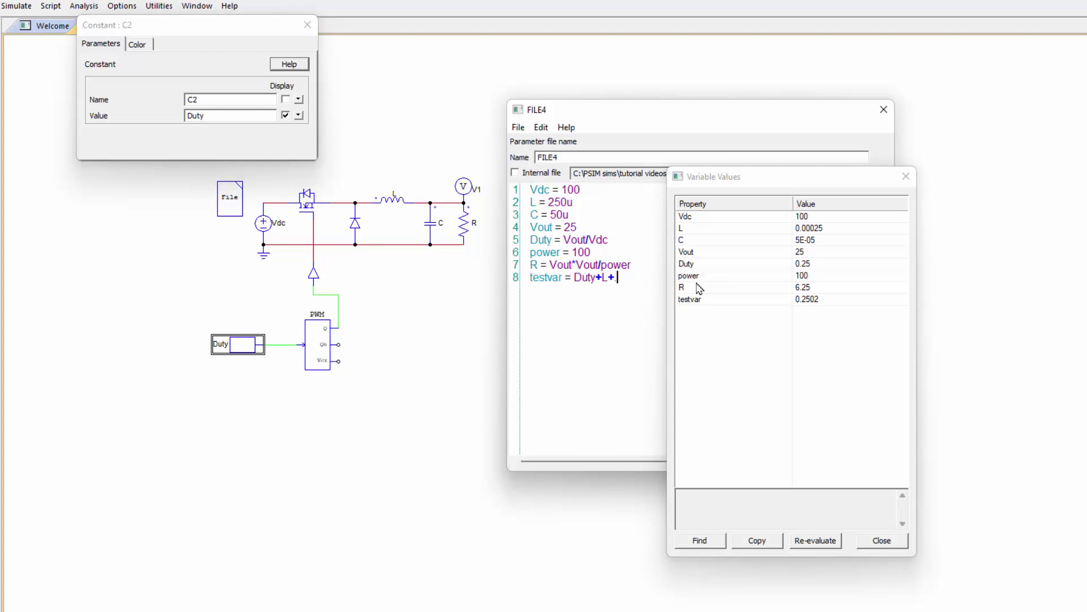
pyautogui.write('+.1')
pyautogui.click(815, 540)
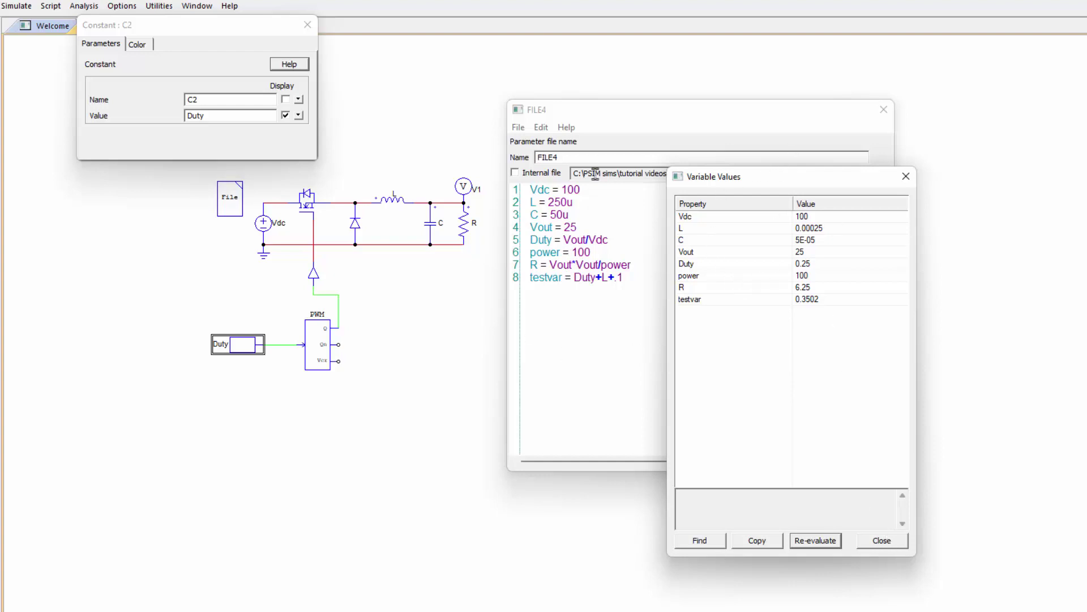
pyautogui.click(887, 541)
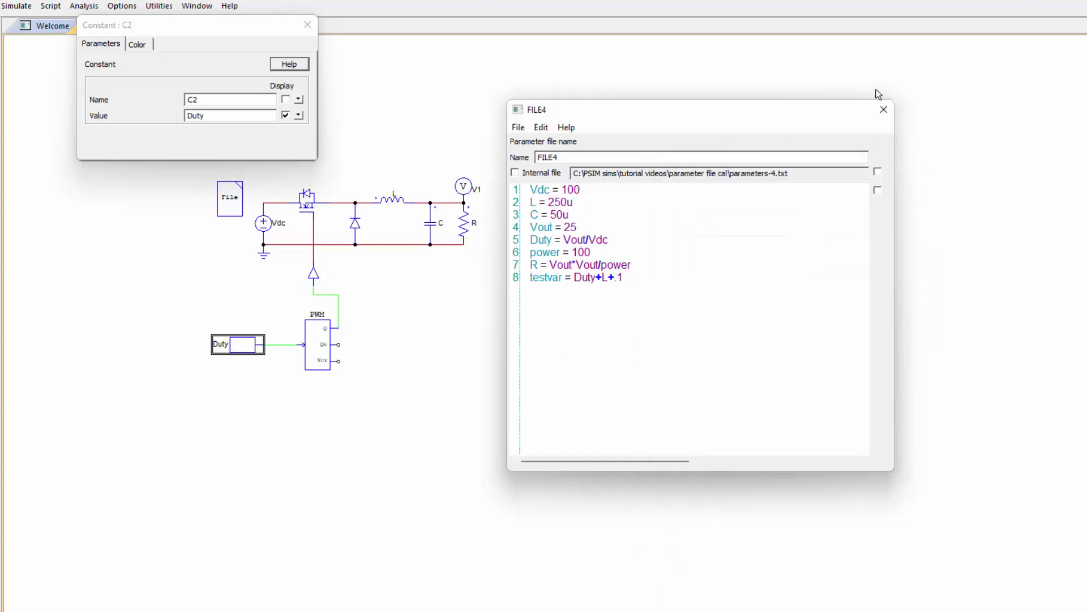
# Close FILE4 and the C2 properties, then simulate and view V1 settling near 25 V.
pyautogui.click(889, 117)
pyautogui.click(308, 24)
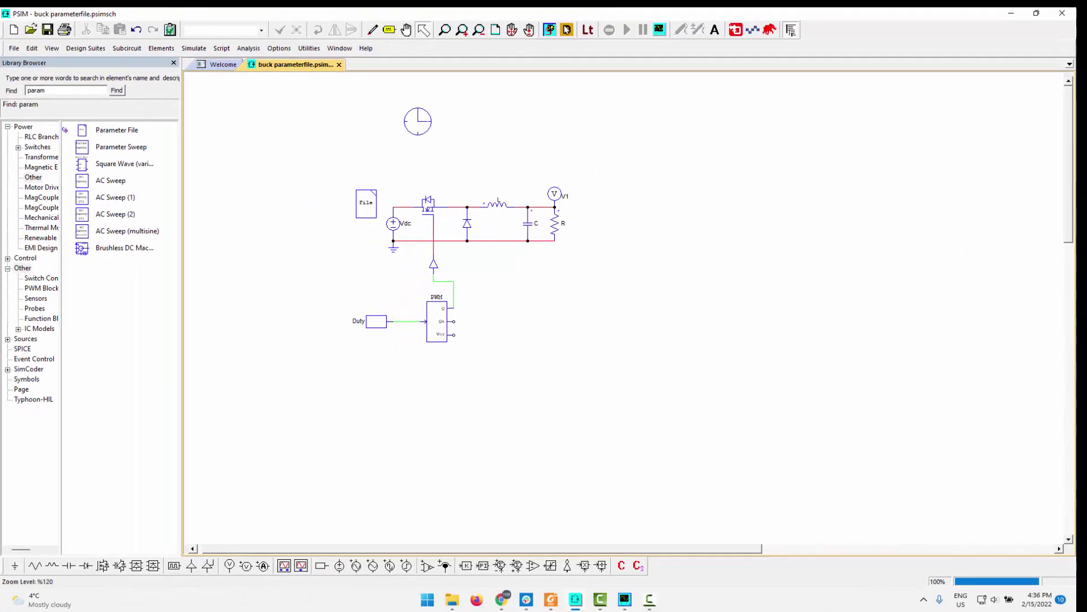
pyautogui.click(567, 30)
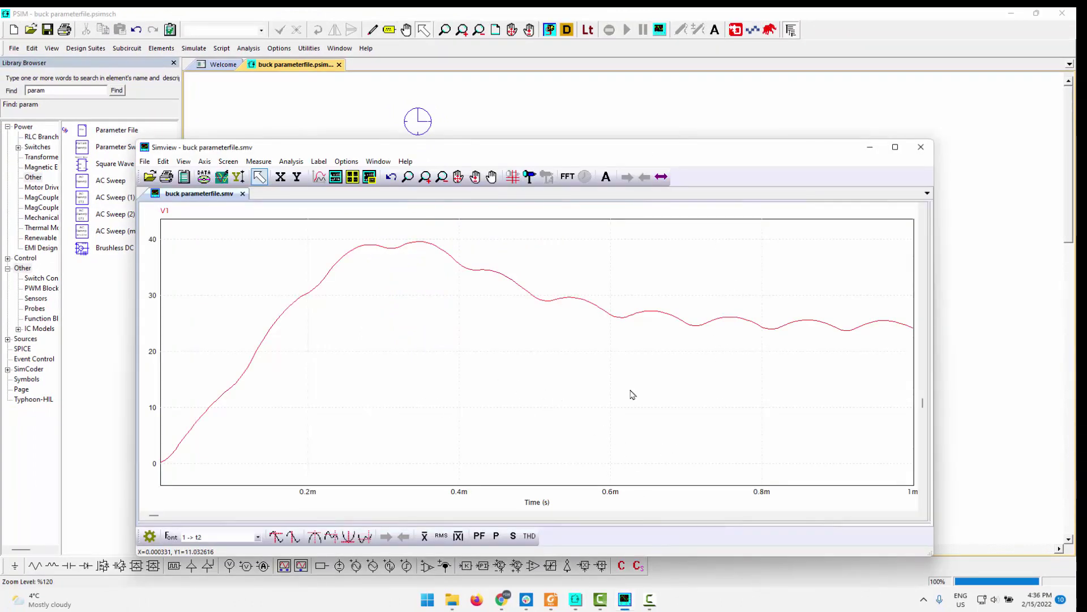
pyautogui.click(969, 395)
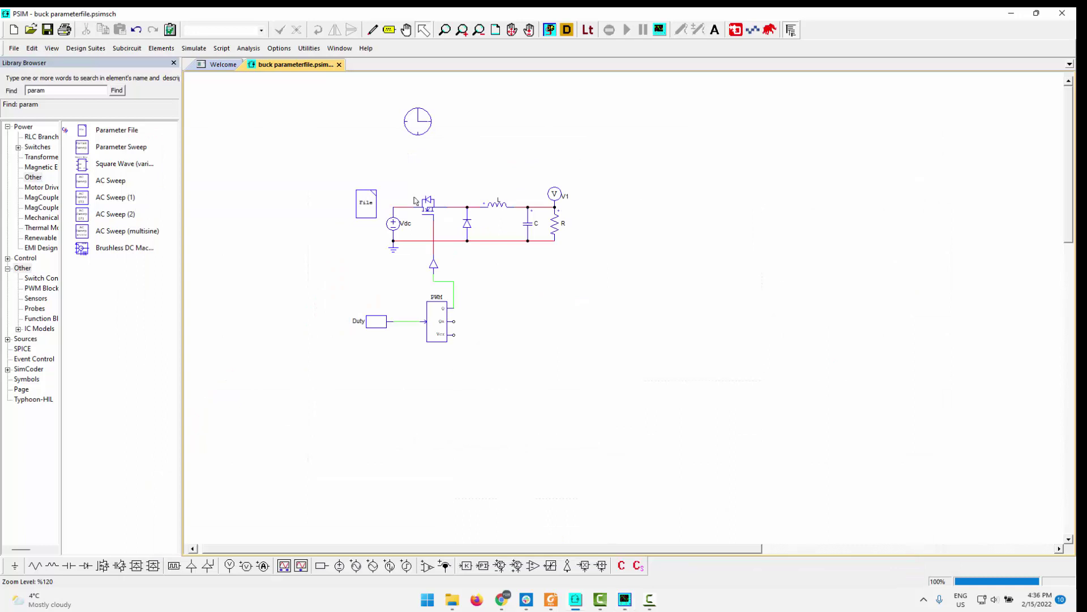
# Reopen FILE4, move it to the right, and bring up its help on expressions.
pyautogui.doubleClick(368, 204)
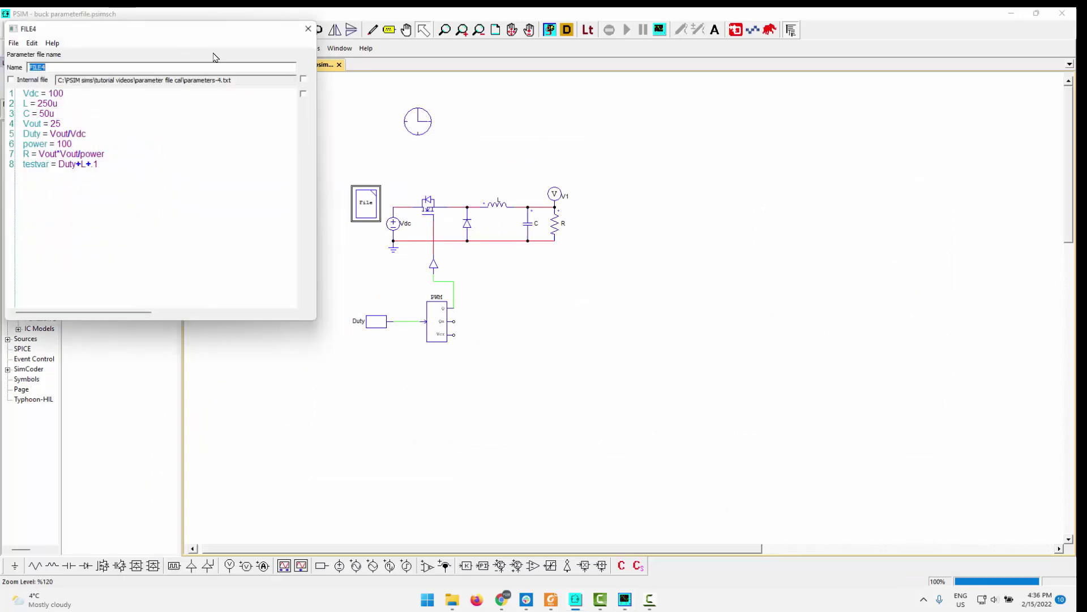
pyautogui.moveTo(206, 36); pyautogui.dragTo(850, 162)
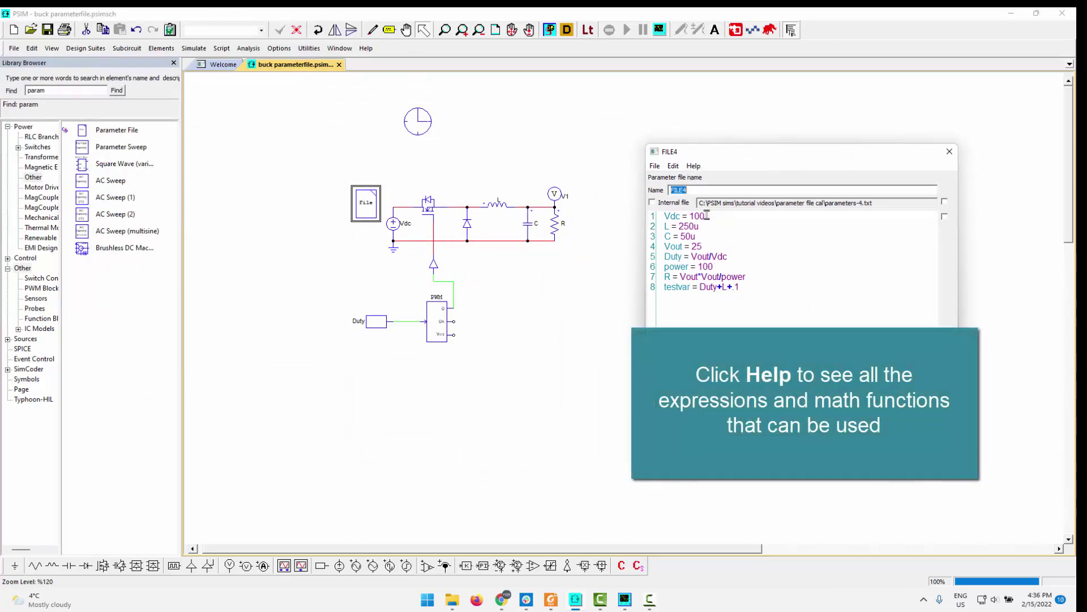
pyautogui.click(695, 166)
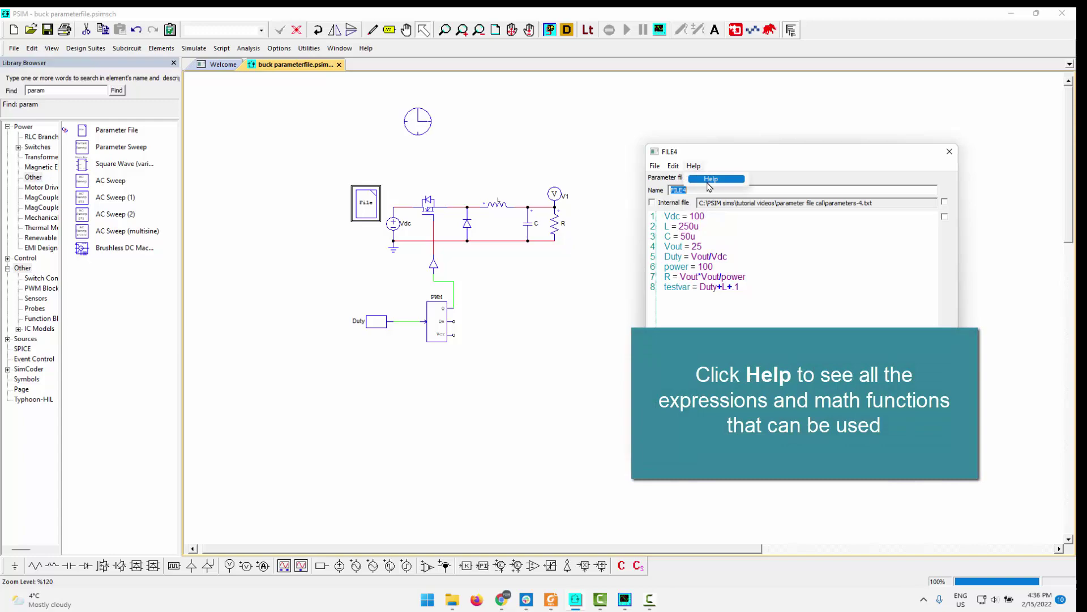
pyautogui.click(702, 181)
# Read through the supported operators and math functions, then close the Help Browser.
pyautogui.moveTo(342, 338); pyautogui.dragTo(584, 482)
pyautogui.scroll(-5, 326, 263)
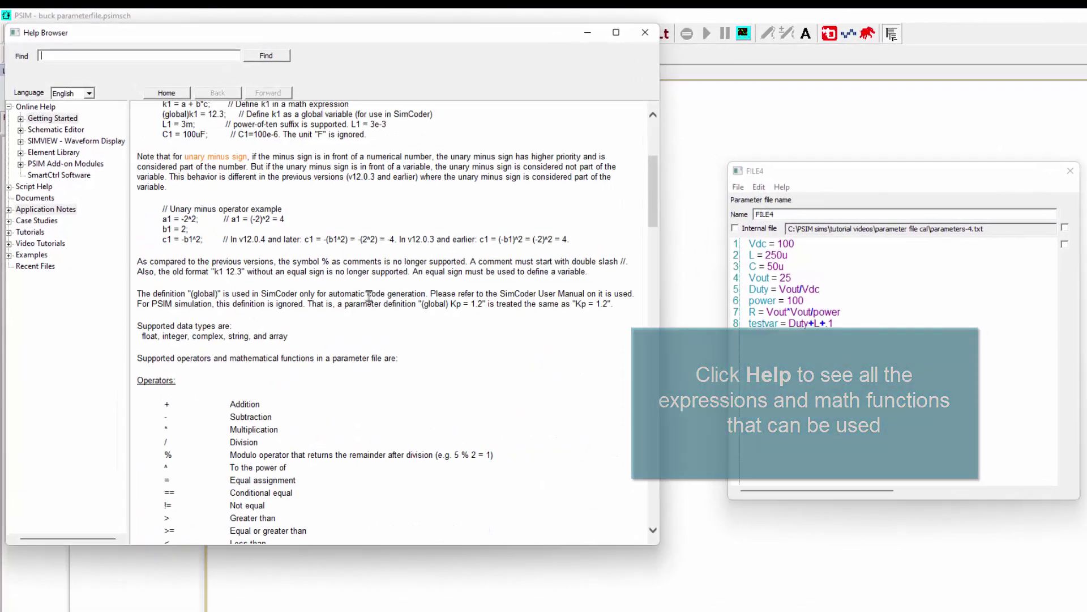
pyautogui.scroll(-10, 249, 226)
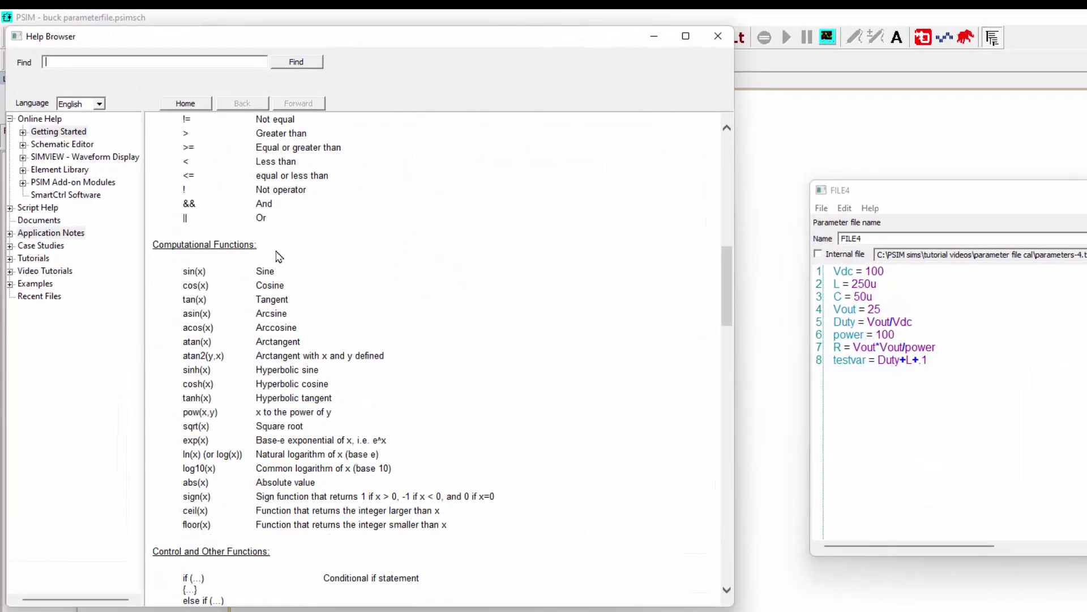
pyautogui.scroll(5, 255, 279)
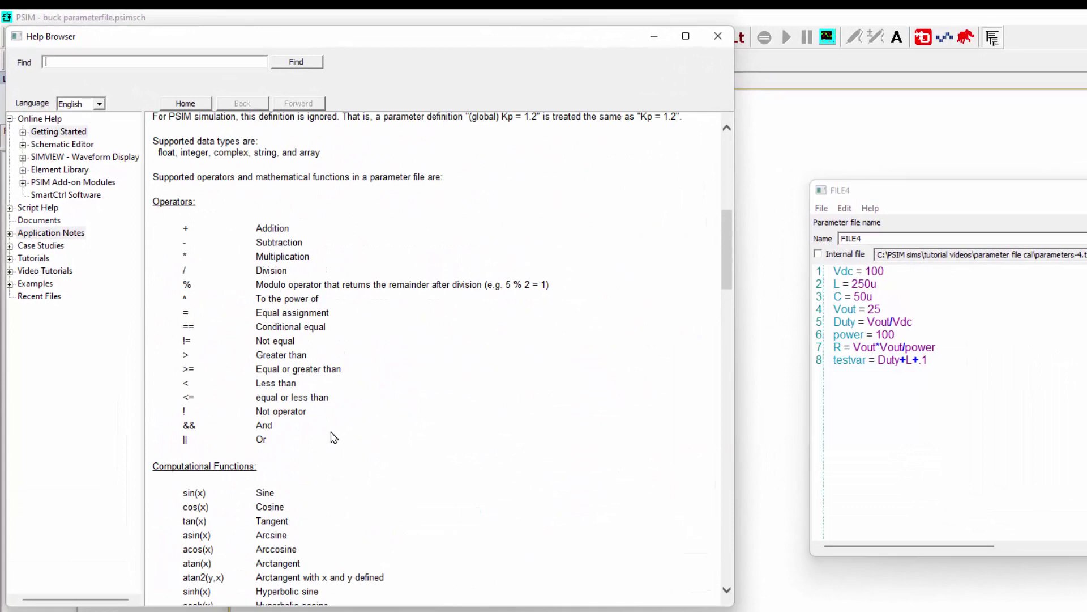
pyautogui.scroll(-5, 280, 447)
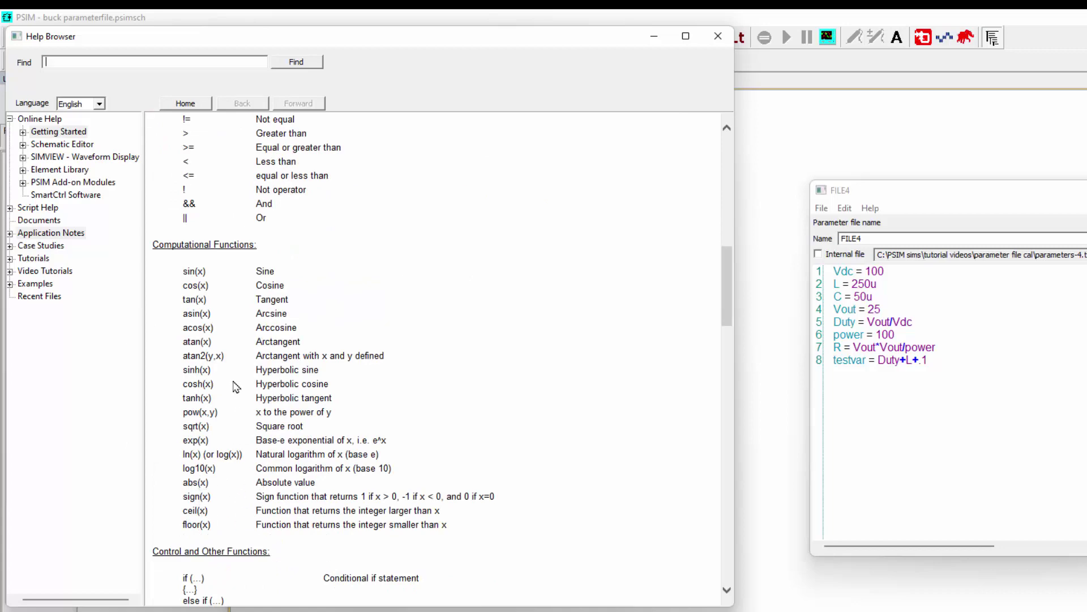
pyautogui.scroll(-5, 235, 387)
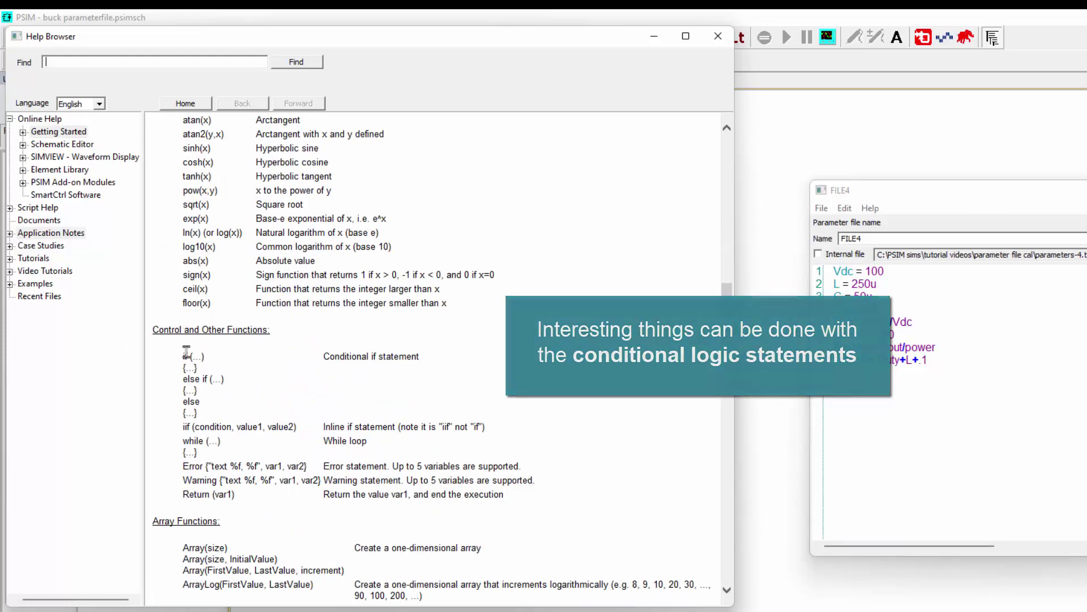
pyautogui.scroll(-6, 235, 381)
pyautogui.scroll(-8, 233, 345)
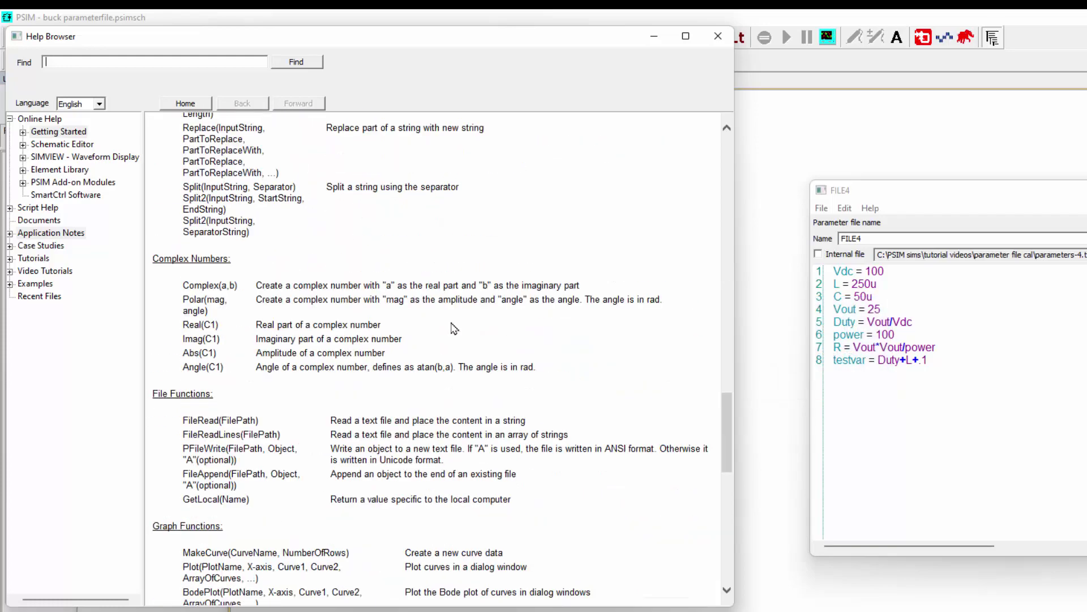
pyautogui.scroll(20, 403, 368)
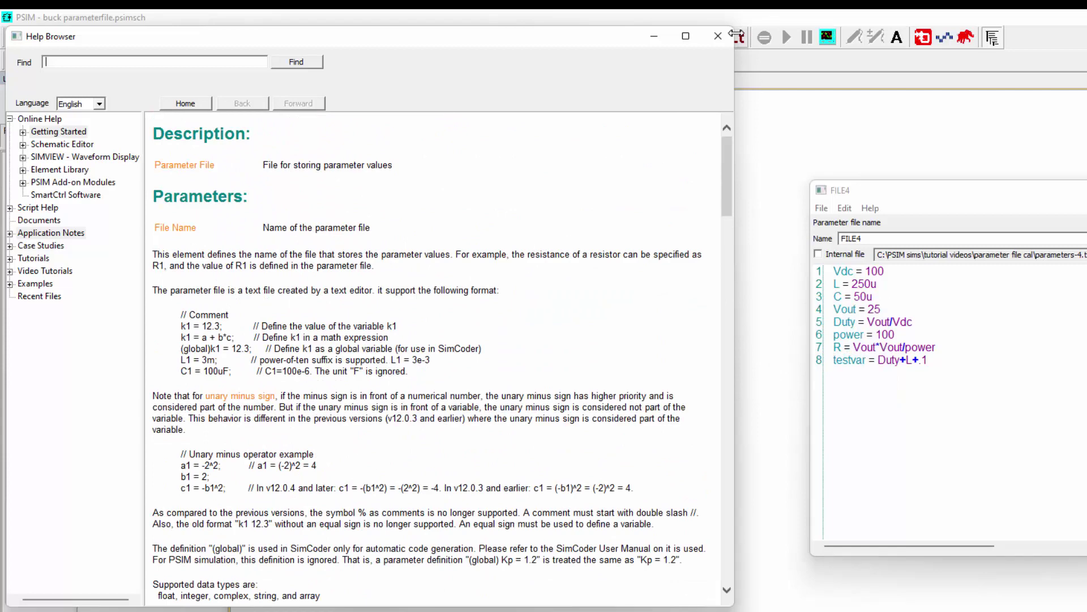
pyautogui.click(718, 36)
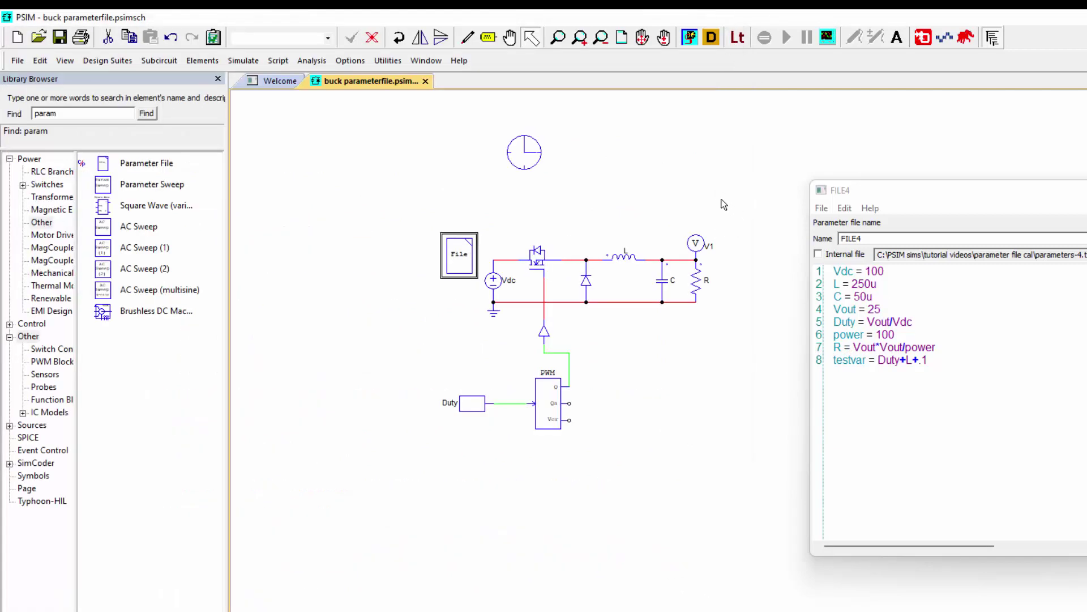